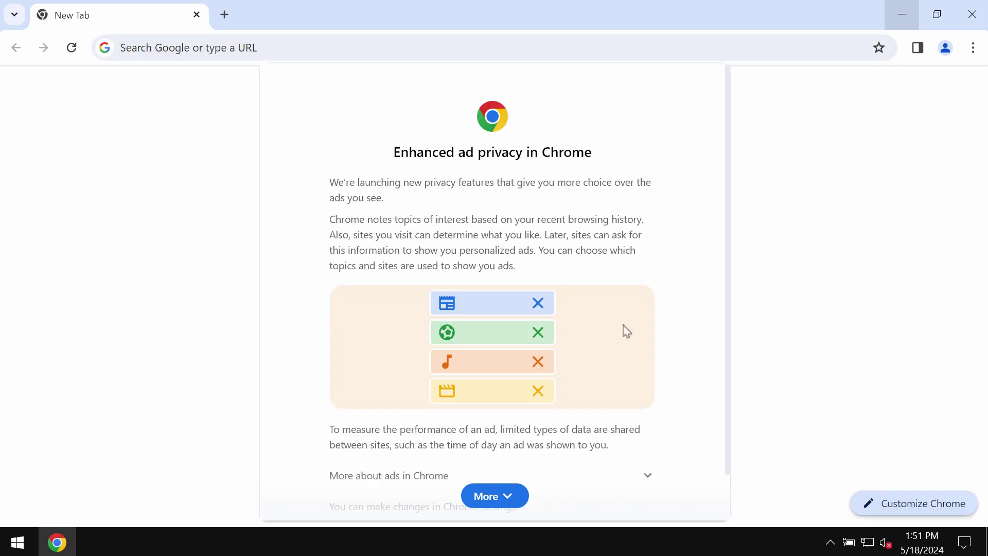
# Step: Accept Chrome's Enhanced ad privacy notice with Got it and minimize Chrome to reveal the desktop
pyautogui.scroll(-2, 626, 330)
pyautogui.click(624, 493)
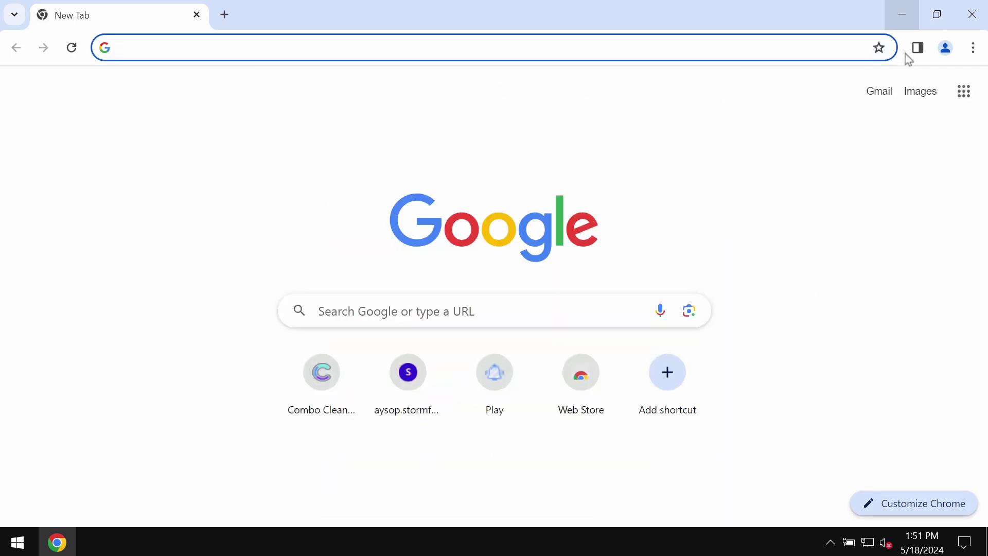
pyautogui.click(901, 21)
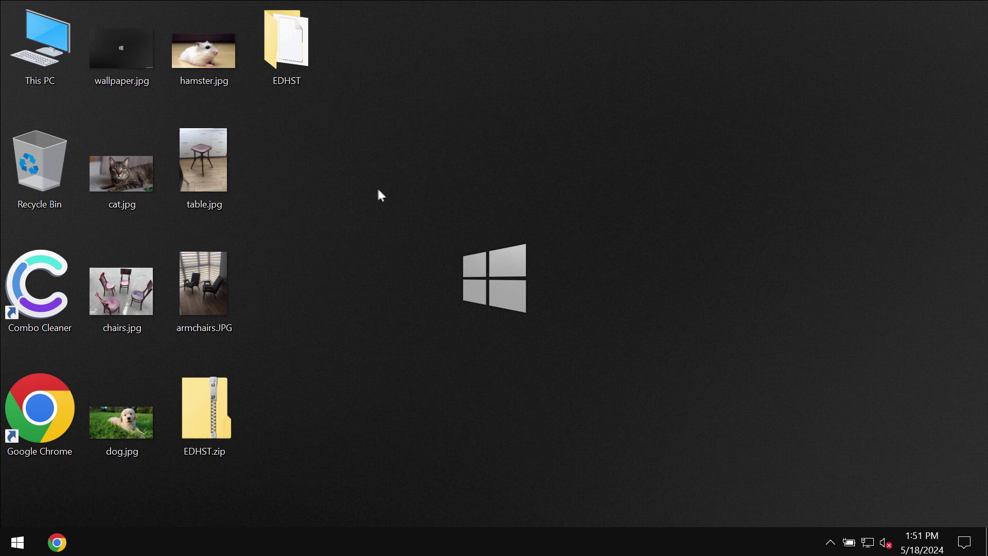
pyautogui.click(298, 58)
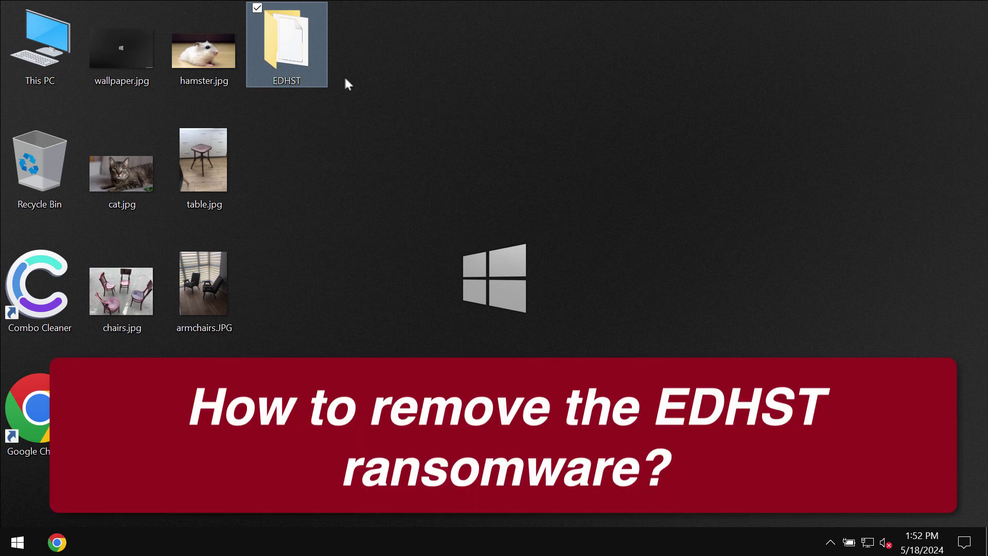
pyautogui.click(372, 105)
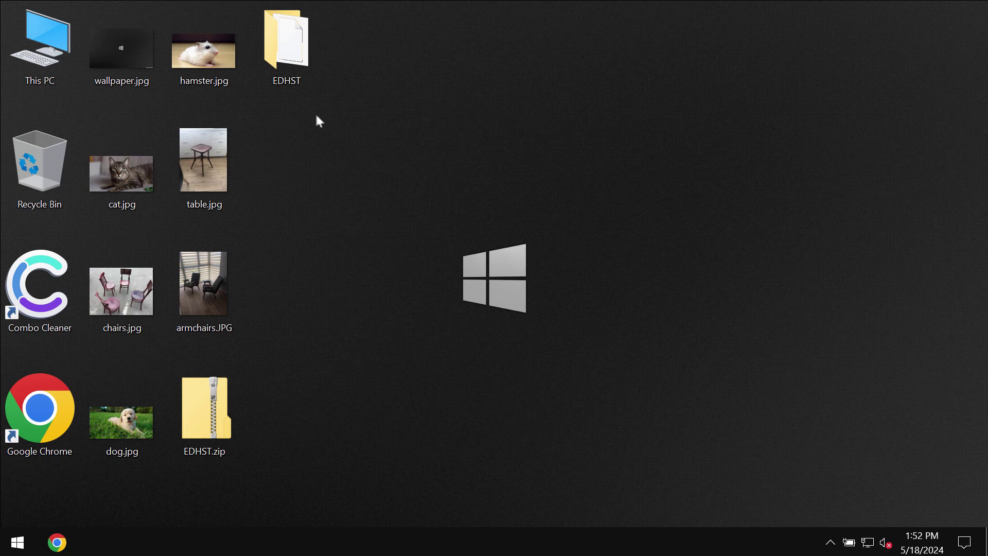
pyautogui.click(220, 147)
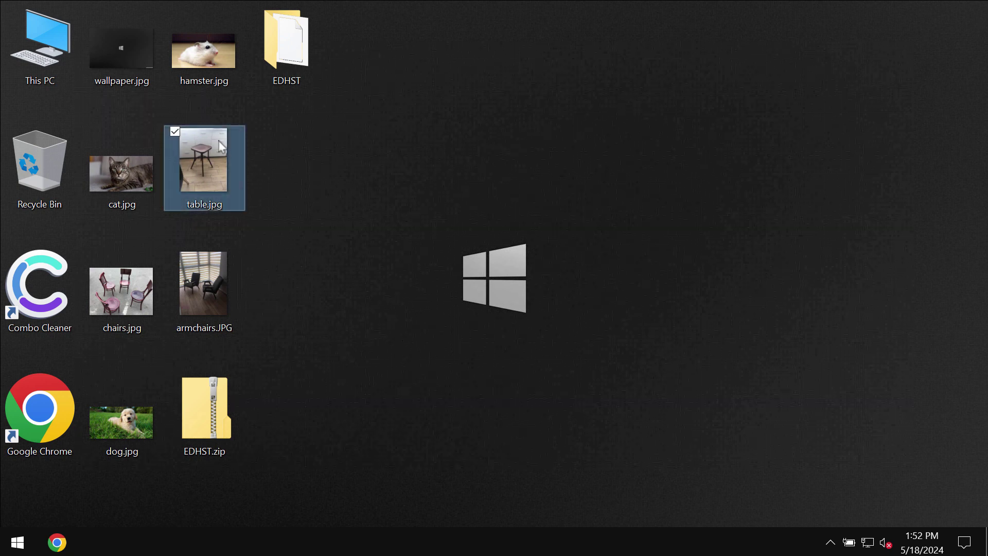
pyautogui.doubleClick(220, 146)
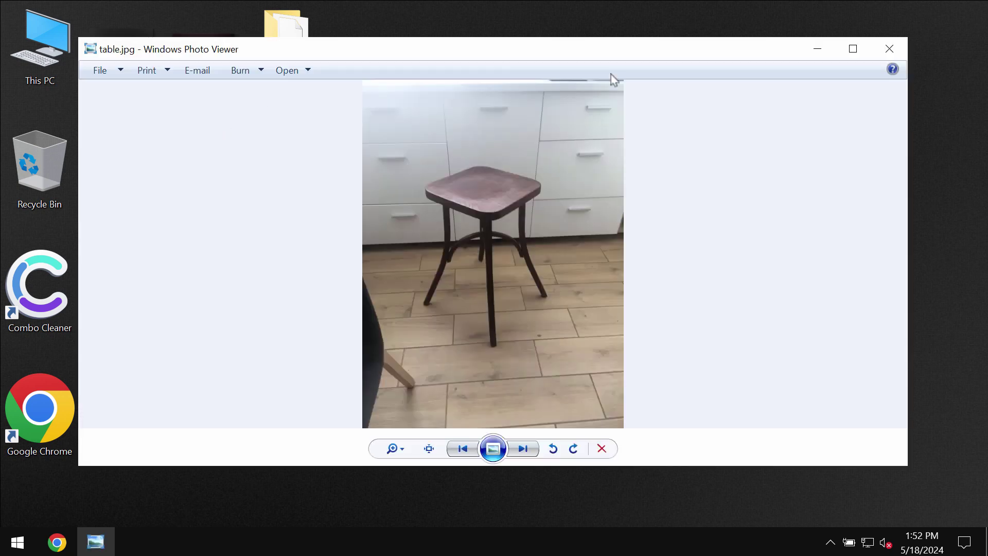
pyautogui.click(891, 49)
pyautogui.doubleClick(199, 72)
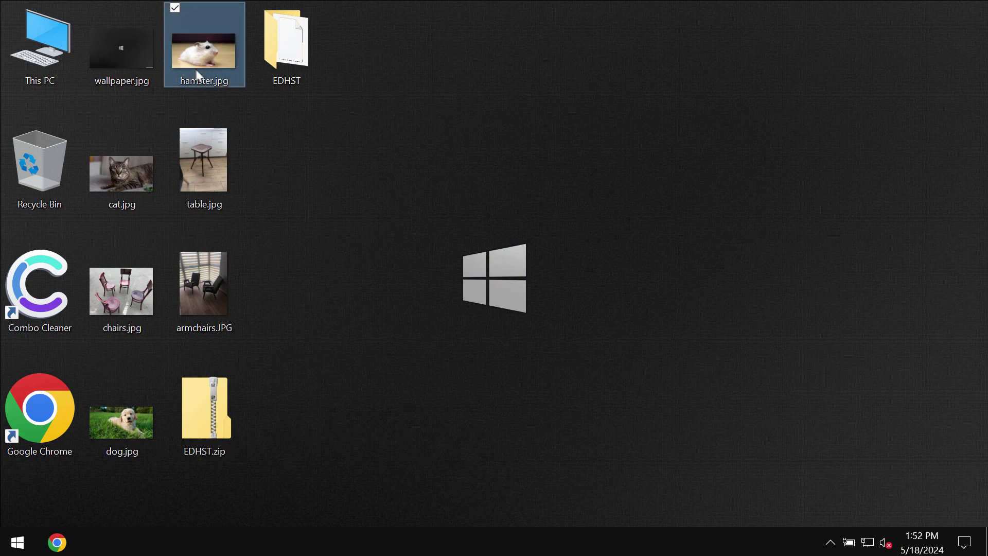
pyautogui.click(889, 49)
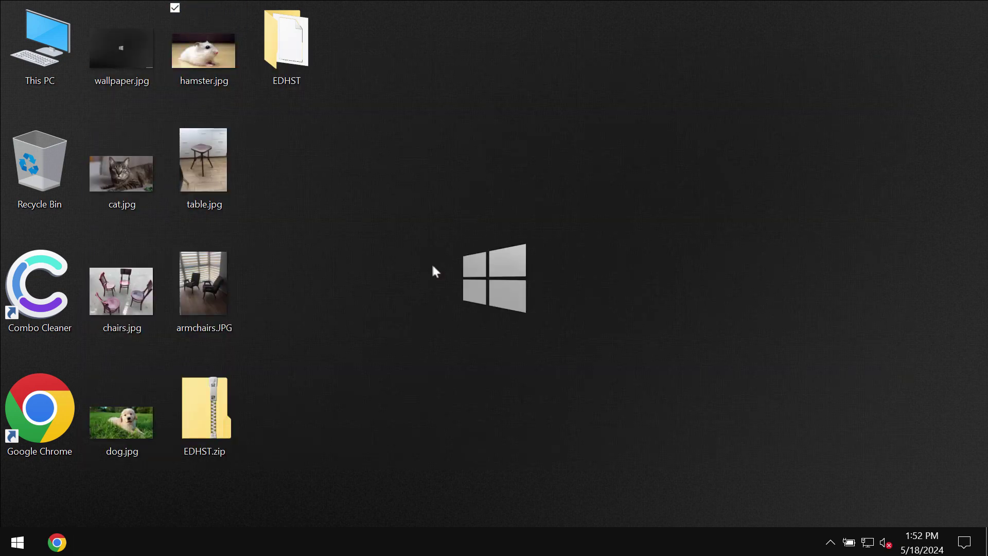
pyautogui.click(115, 267)
pyautogui.doubleClick(116, 266)
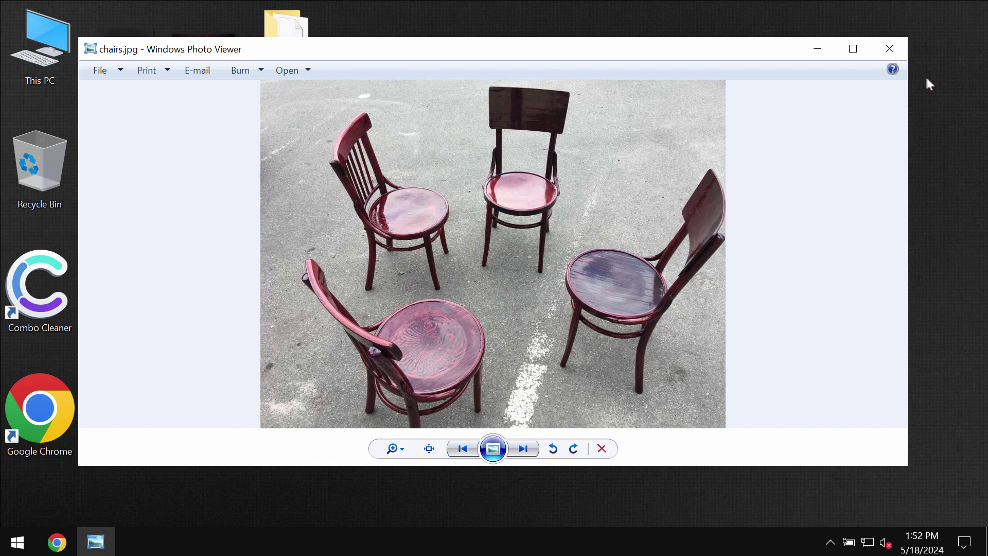
pyautogui.click(890, 49)
pyautogui.doubleClick(137, 184)
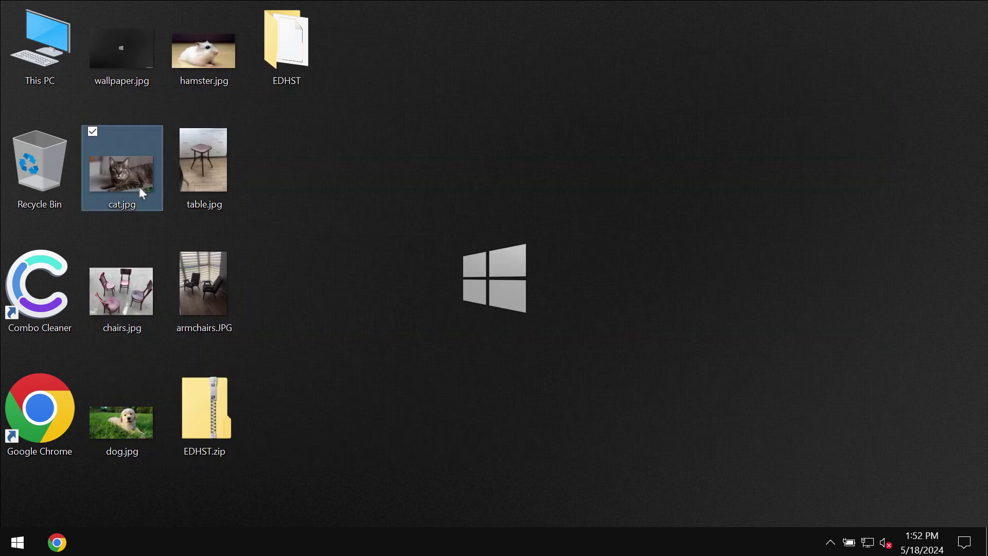
pyautogui.click(889, 49)
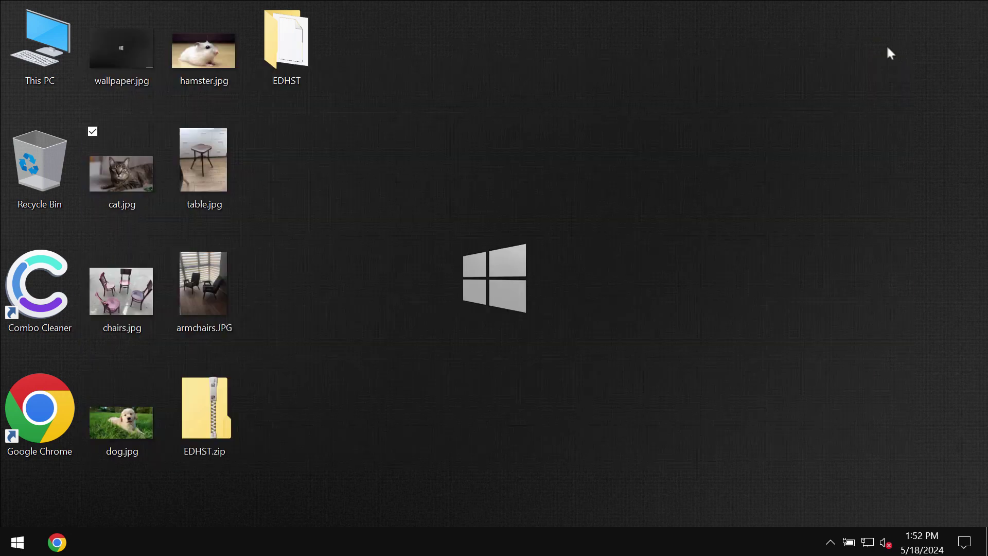
pyautogui.doubleClick(173, 65)
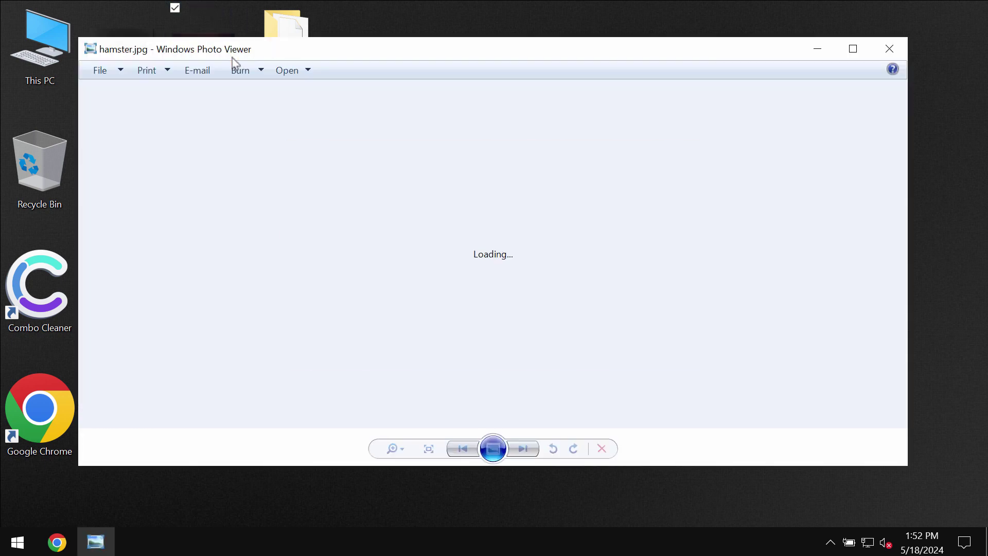
pyautogui.click(890, 51)
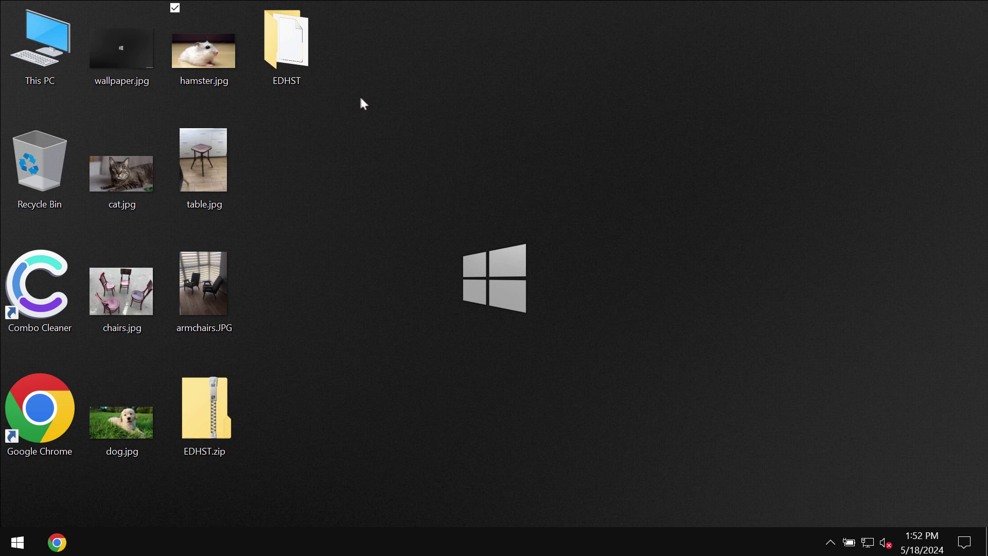
# Step: Launch the single 27 KB application in the EDHST folder, then close the folder
pyautogui.click(300, 52)
pyautogui.doubleClick(300, 52)
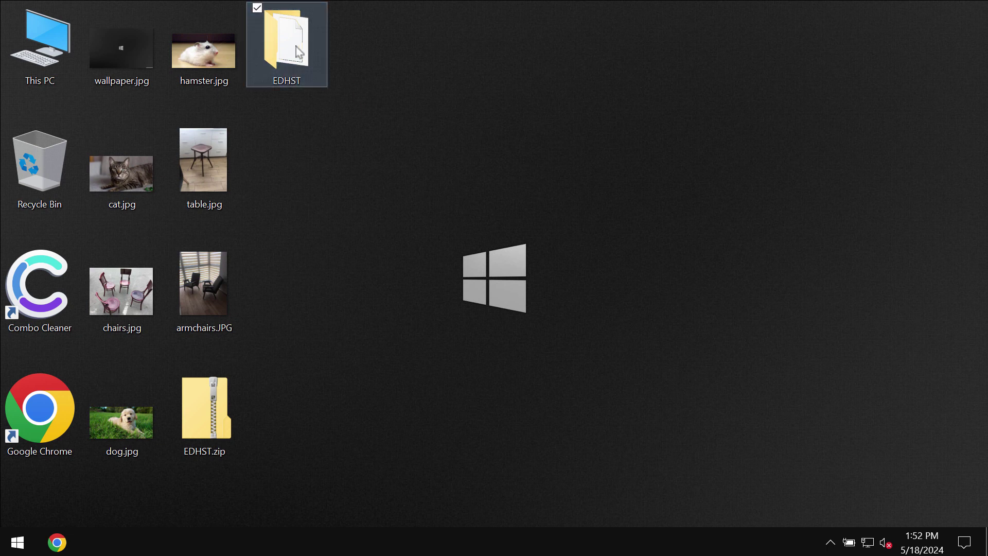
pyautogui.doubleClick(346, 140)
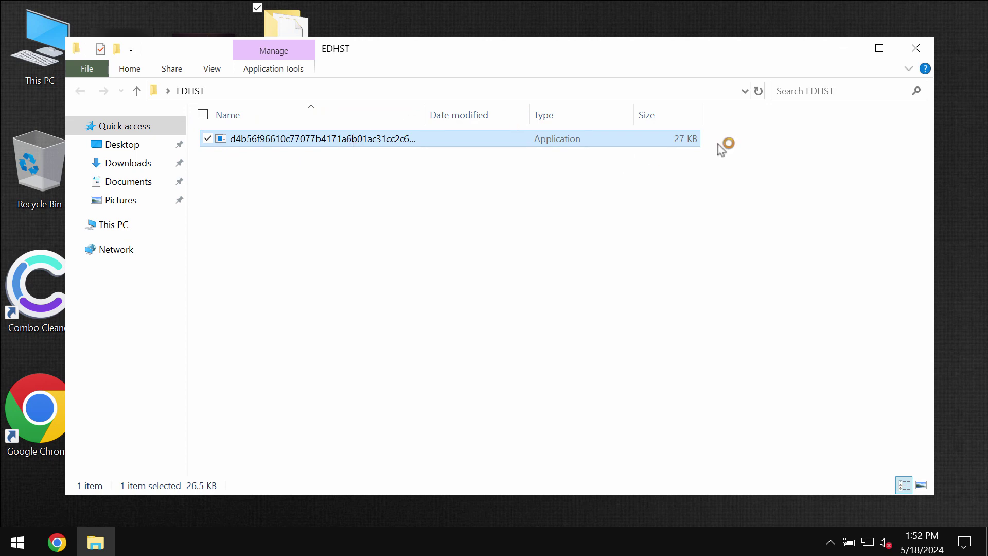
pyautogui.click(916, 48)
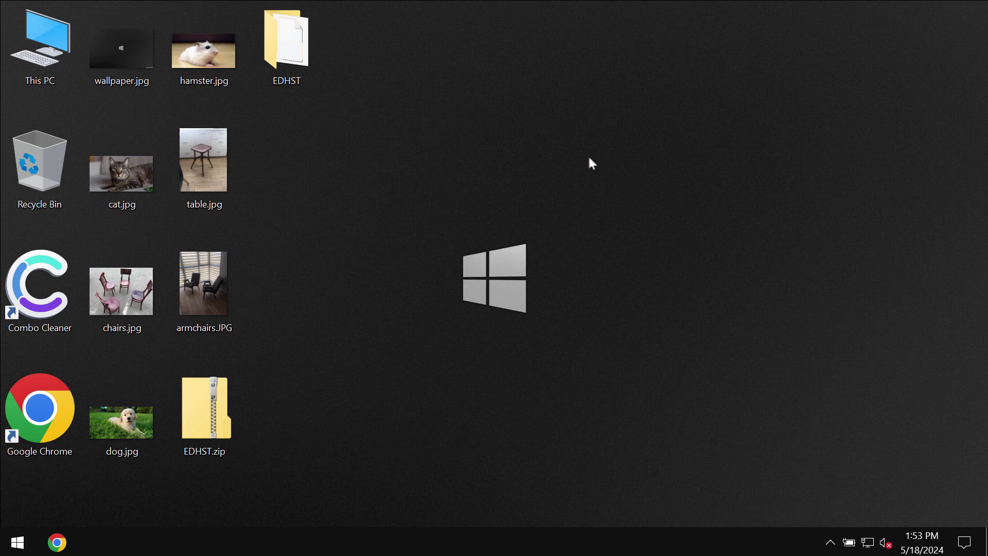
# Step: Launch Task Manager from the taskbar, shift it right, and reveal the d4b56f96610c… background process
pyautogui.rightClick(591, 533)
pyautogui.click(624, 457)
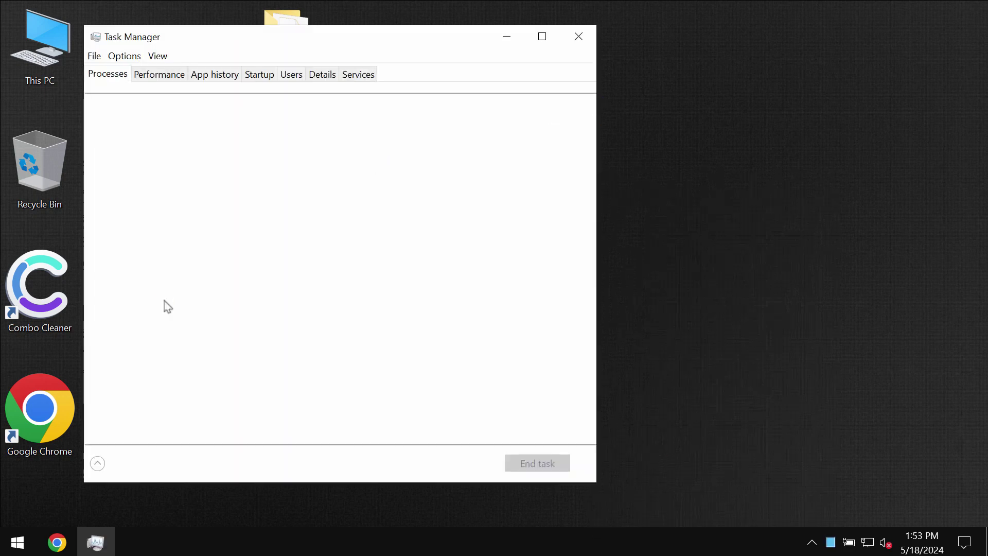
pyautogui.moveTo(339, 46); pyautogui.dragTo(690, 77)
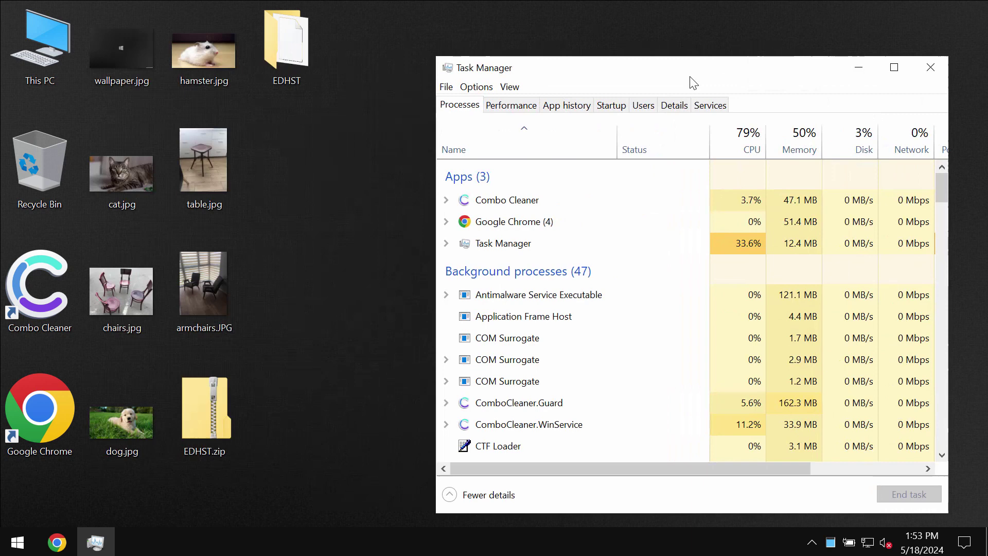
pyautogui.scroll(-1, 685, 442)
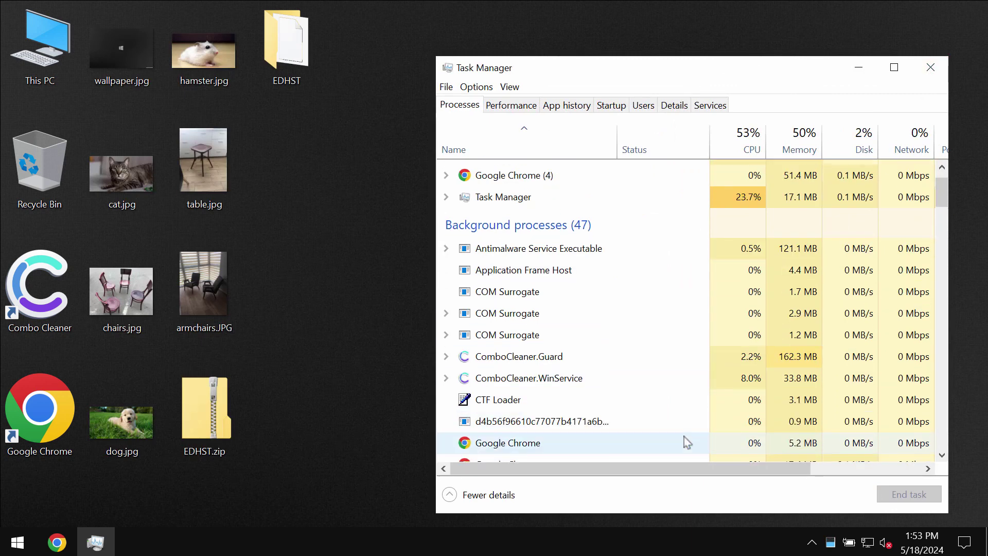
pyautogui.scroll(-1, 687, 442)
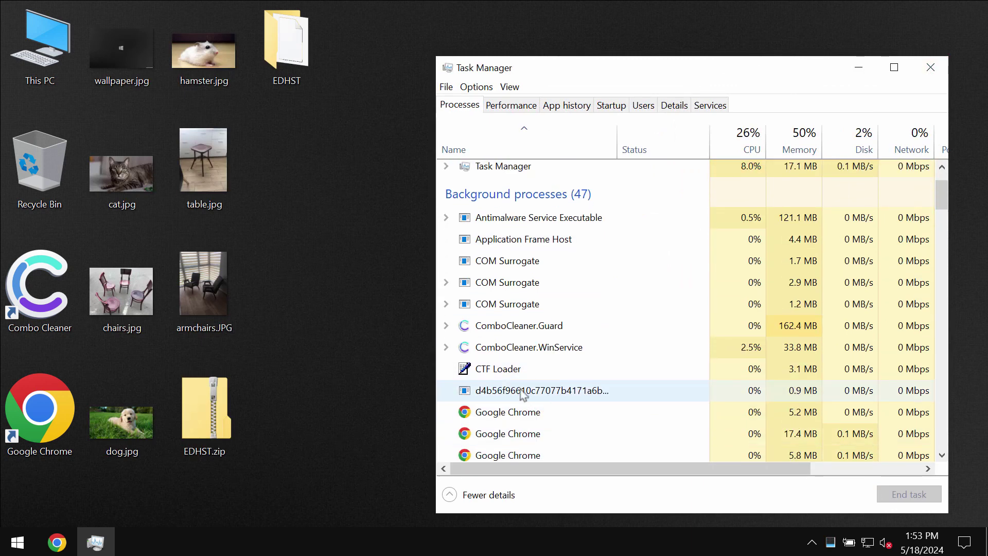
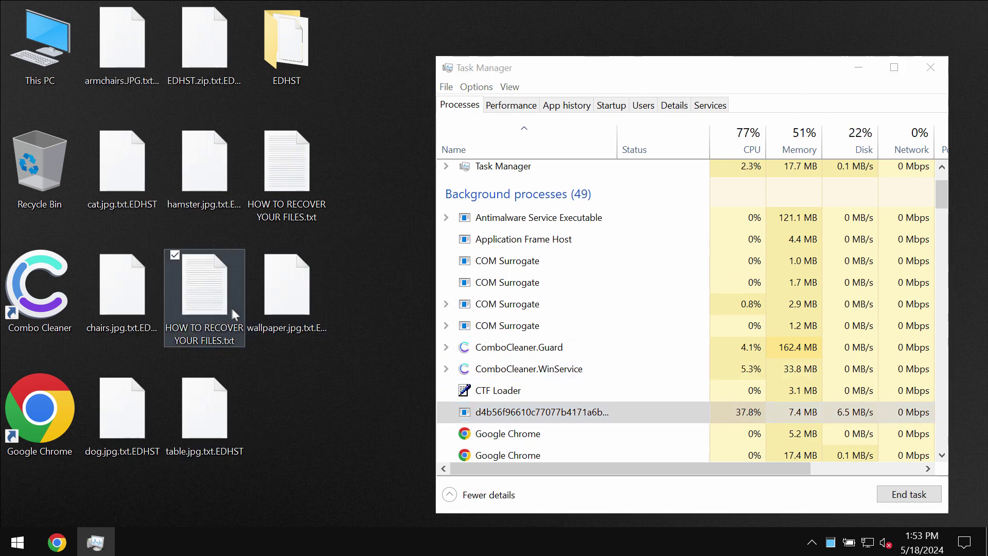
# Step: Try the encrypted hamster.jpg.txt.EDHST file, dismiss the can't-open warning, and close Task Manager
pyautogui.click(206, 173)
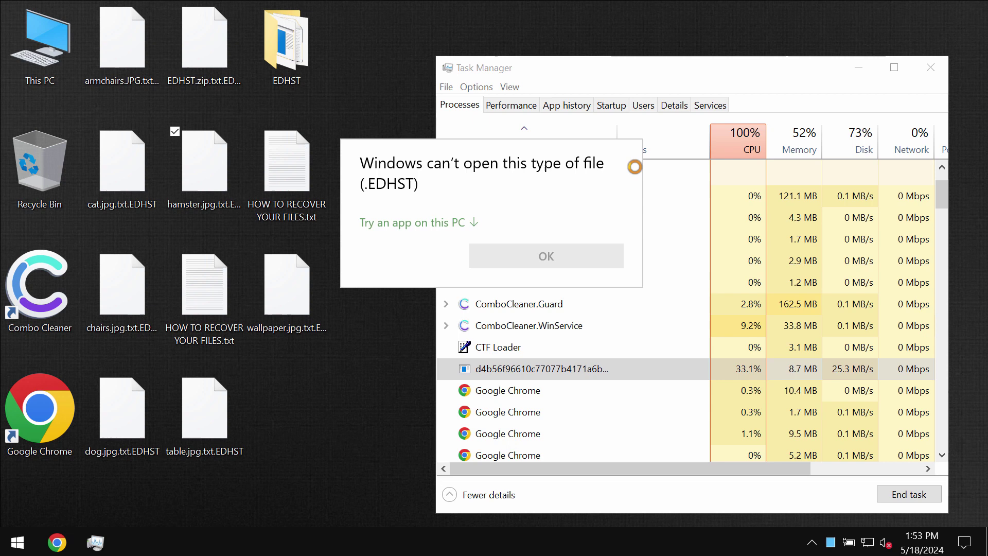
pyautogui.click(932, 67)
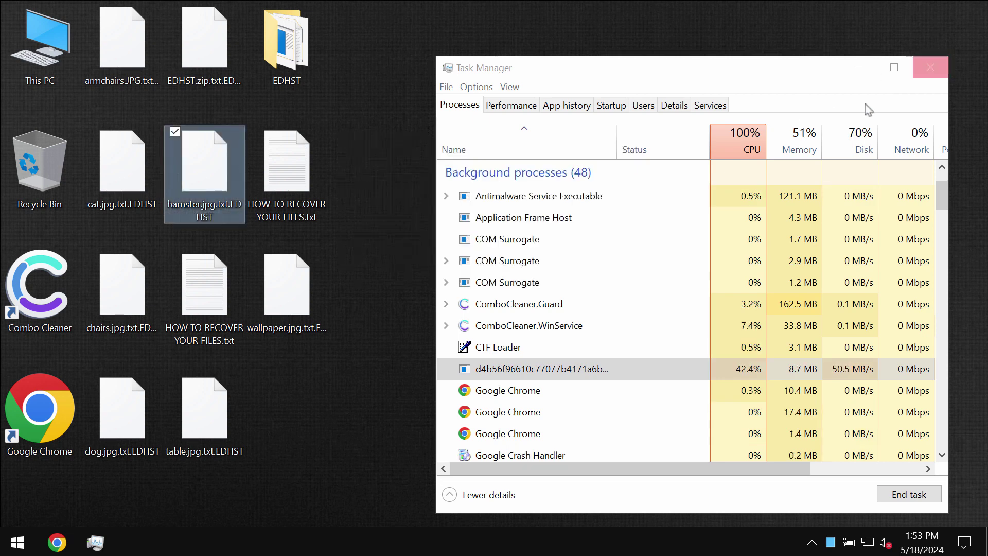
pyautogui.click(944, 70)
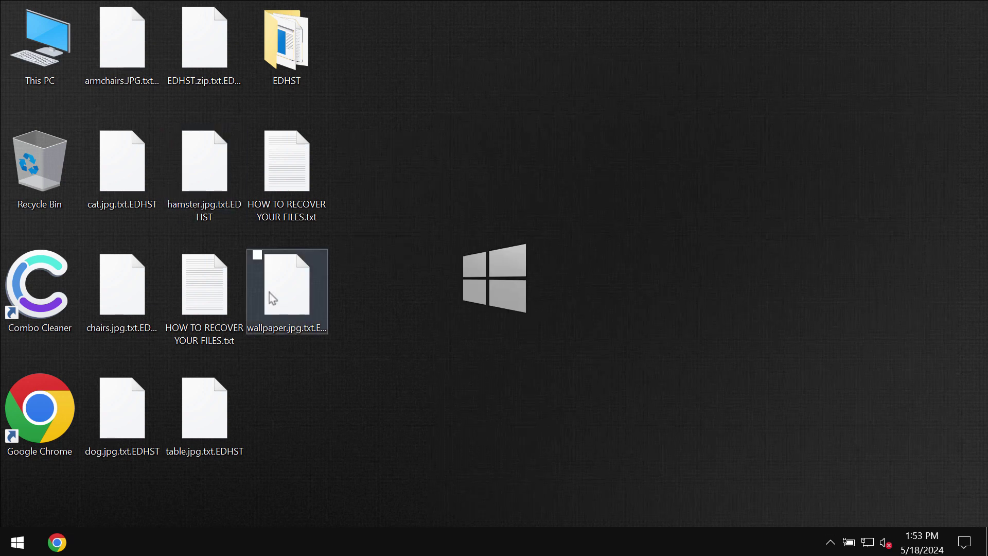
# Step: Open HOW TO RECOVER YOUR FILES.txt in Notepad, scroll through the ransom note, and position its window
pyautogui.doubleClick(197, 316)
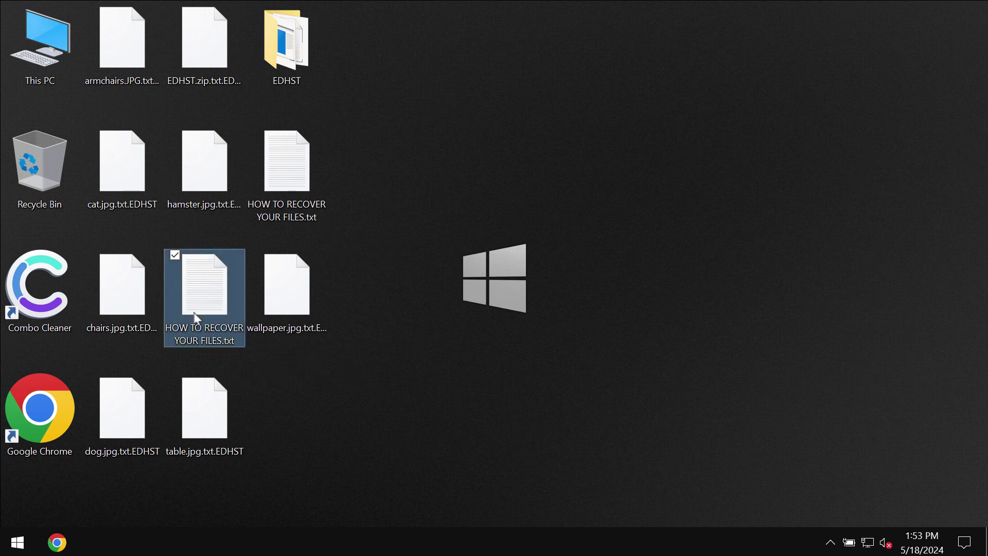
pyautogui.moveTo(563, 71); pyautogui.dragTo(699, 77)
pyautogui.scroll(-2, 748, 238)
pyautogui.scroll(2, 748, 237)
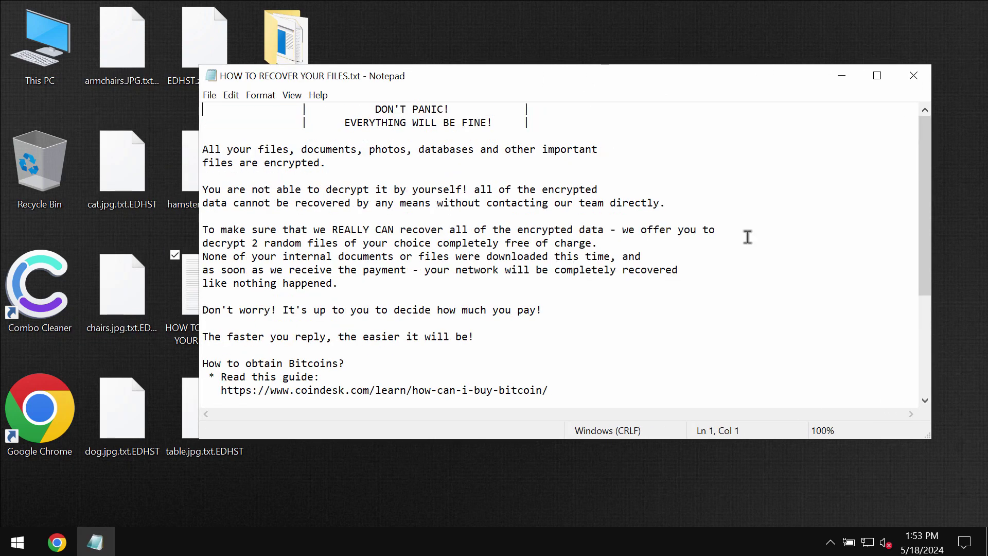
pyautogui.scroll(-4, 748, 237)
pyautogui.scroll(4, 748, 237)
pyautogui.moveTo(746, 78); pyautogui.dragTo(730, 60)
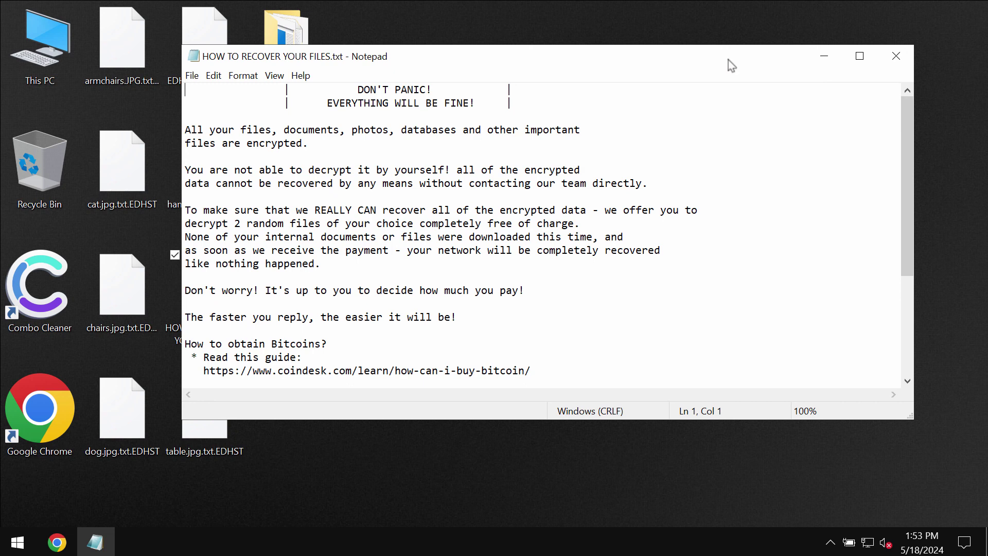
pyautogui.moveTo(769, 64); pyautogui.dragTo(782, 86)
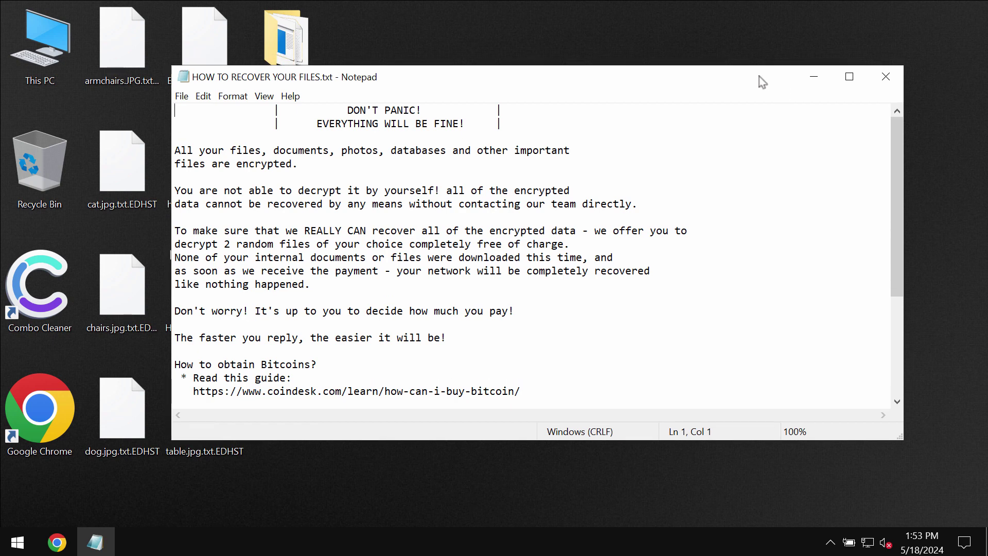
# Step: Minimize the ransom note and load combocleaner.com in a maximized Chrome window
pyautogui.click(814, 78)
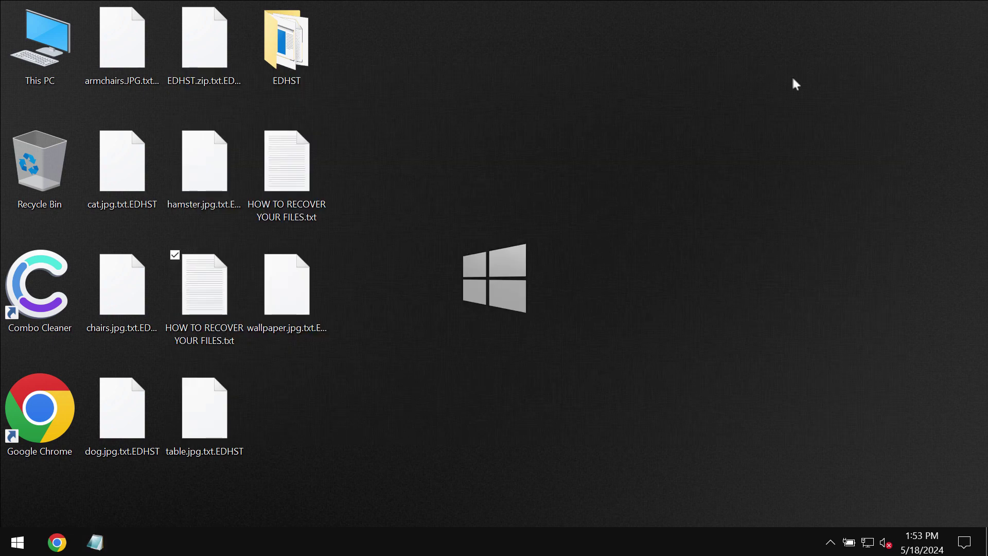
pyautogui.click(57, 542)
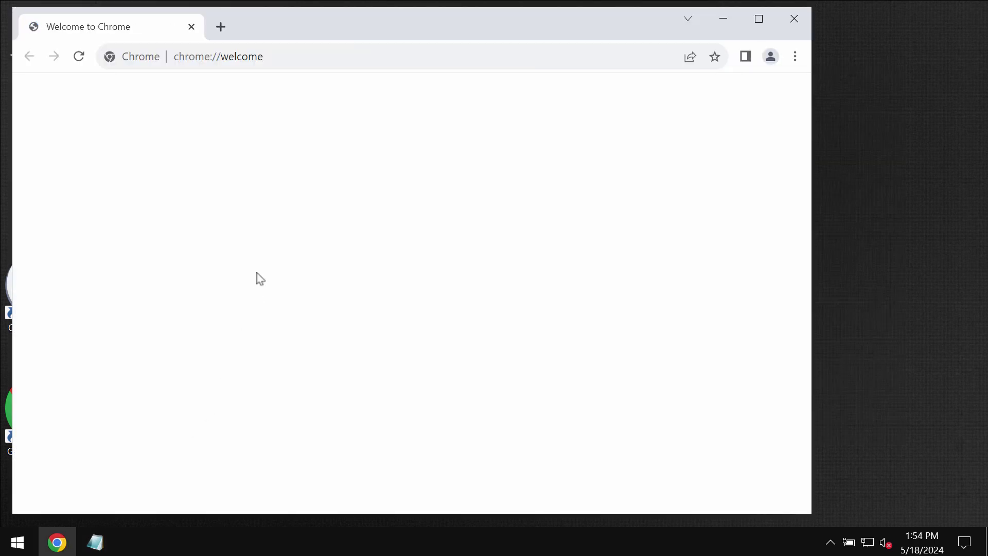
pyautogui.click(344, 56)
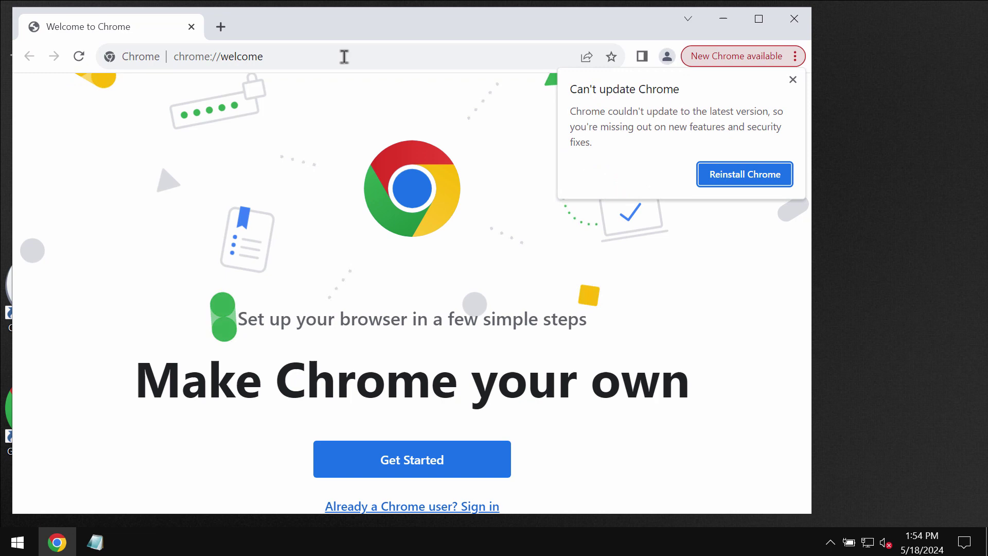
pyautogui.click(343, 56)
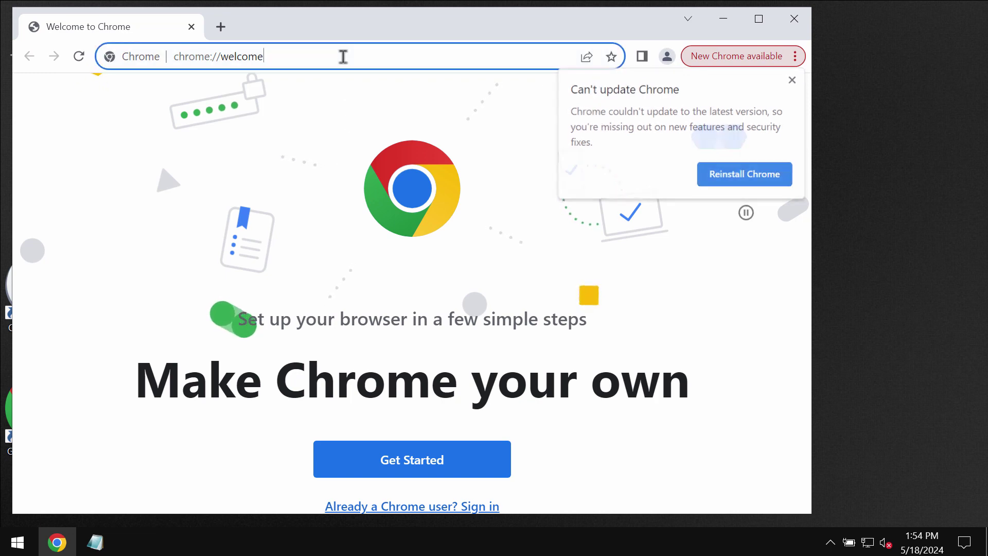
pyautogui.write('c')
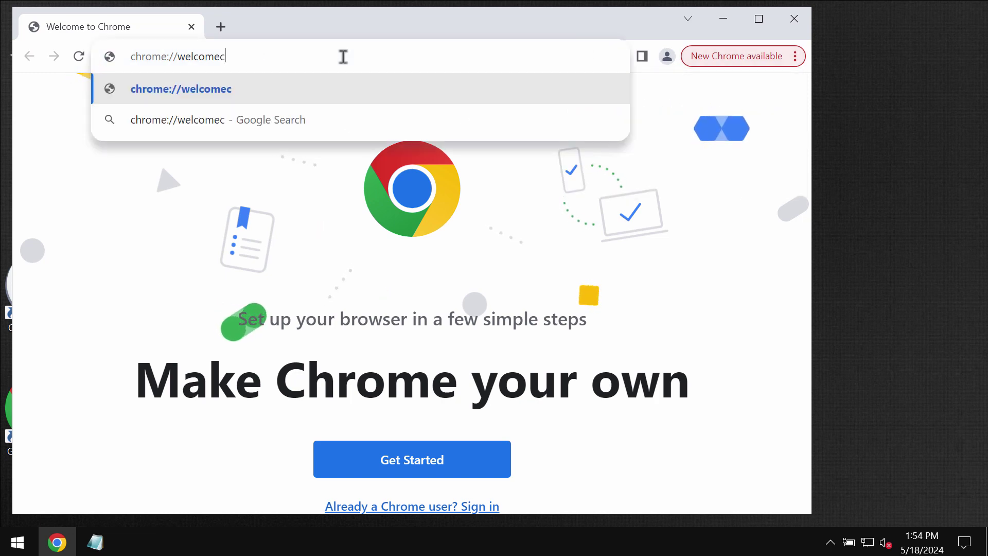
pyautogui.hotkey('ctrl', 'a')
pyautogui.press('BackSpace')
pyautogui.write('combocleaner.c')
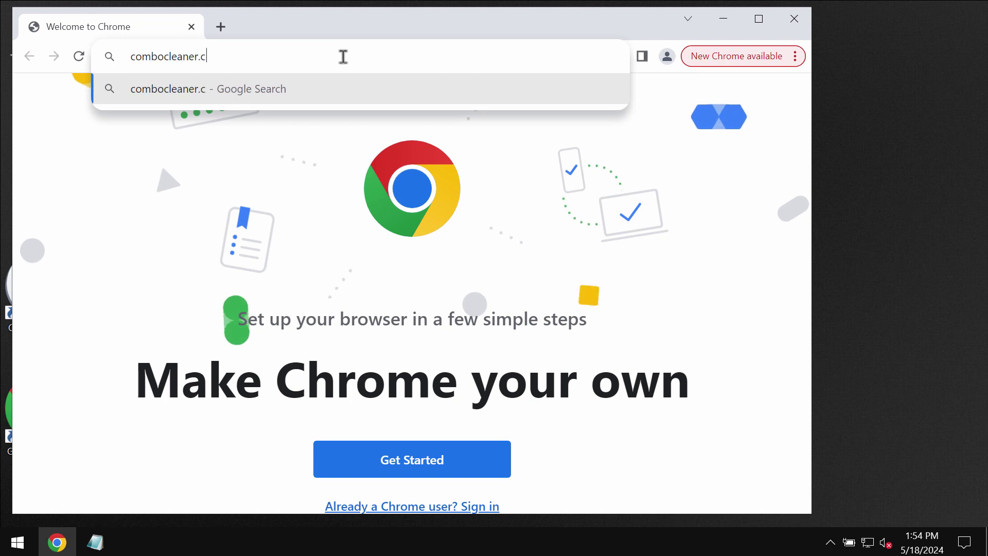
pyautogui.write('om')
pyautogui.press('Return')
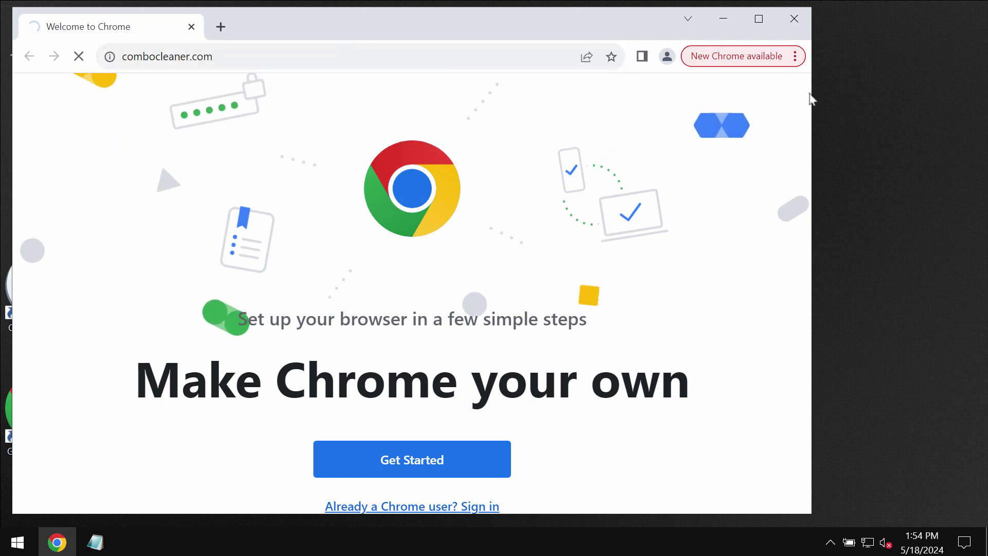
pyautogui.click(759, 19)
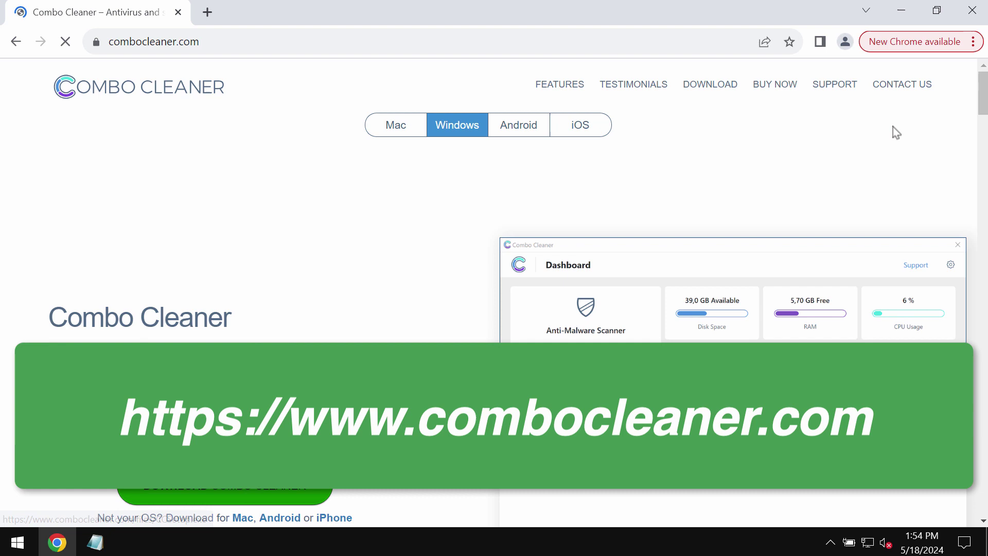
# Step: Minimize Chrome and start a Quick Scan in Combo Cleaner
pyautogui.click(900, 13)
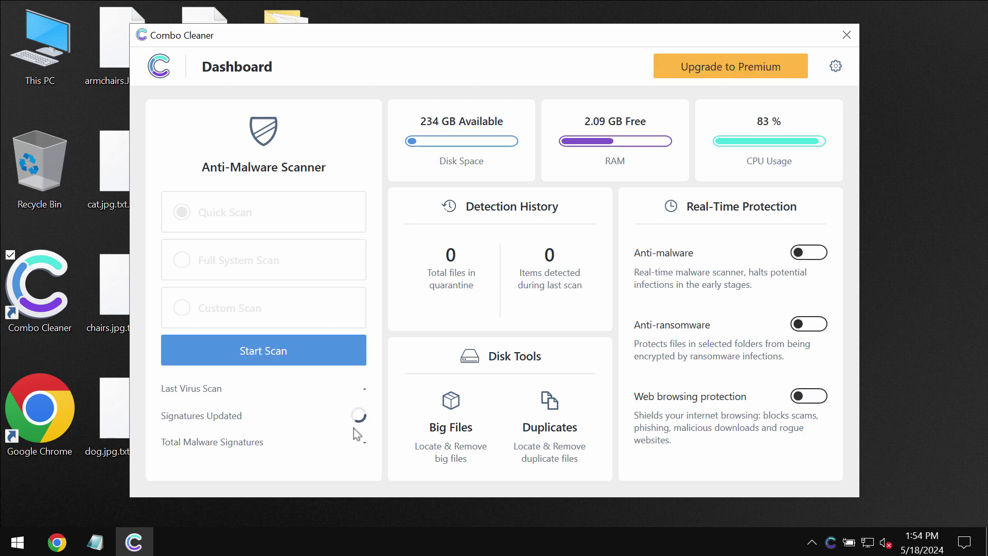
pyautogui.click(324, 364)
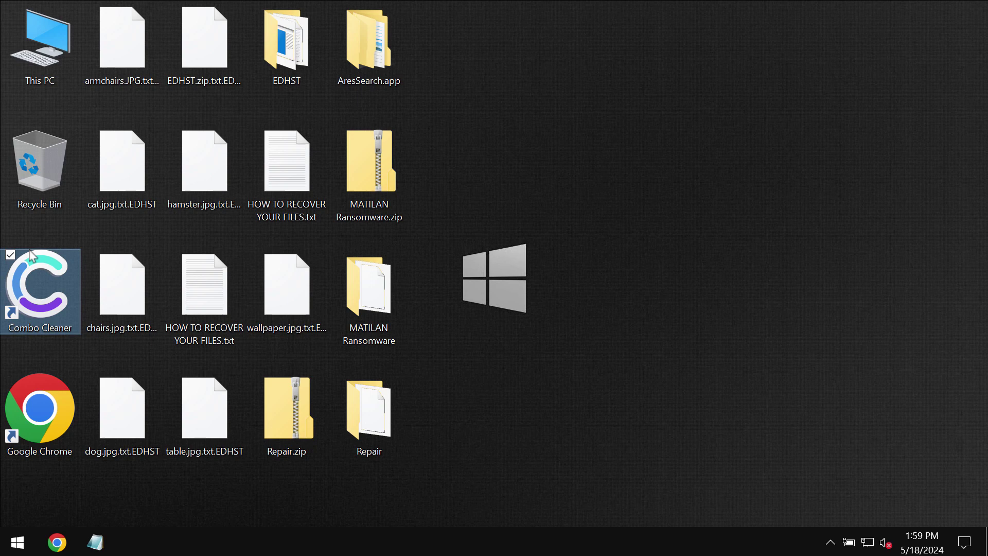
# Step: Launch Combo Cleaner from its desktop icon, start the Quick Scan, and glance at the Premium upgrade offer
pyautogui.doubleClick(32, 255)
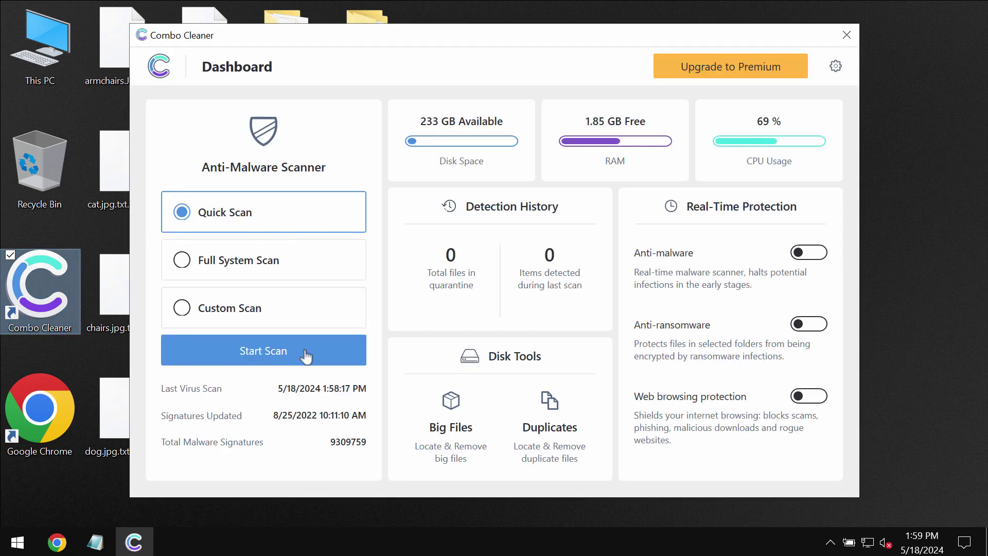
pyautogui.click(284, 361)
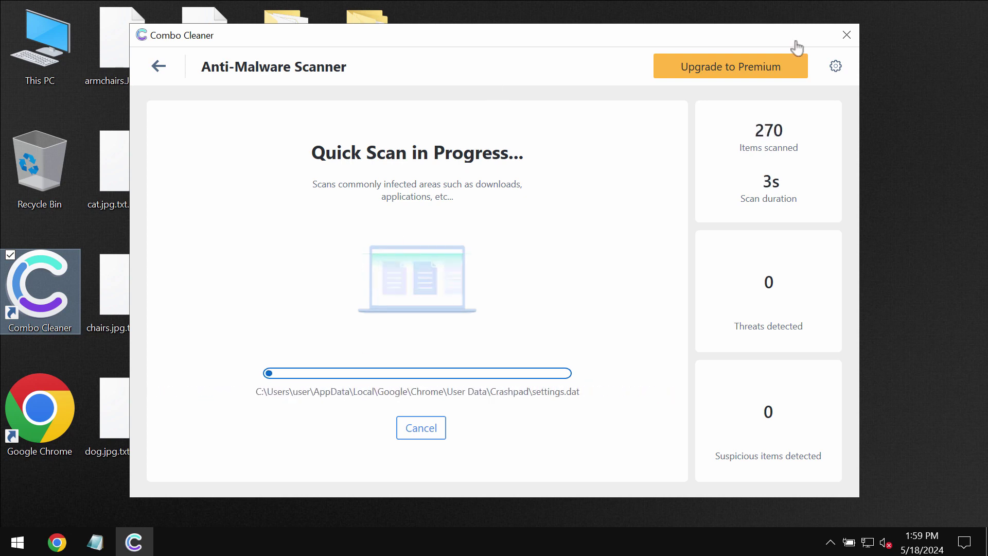
pyautogui.click(782, 68)
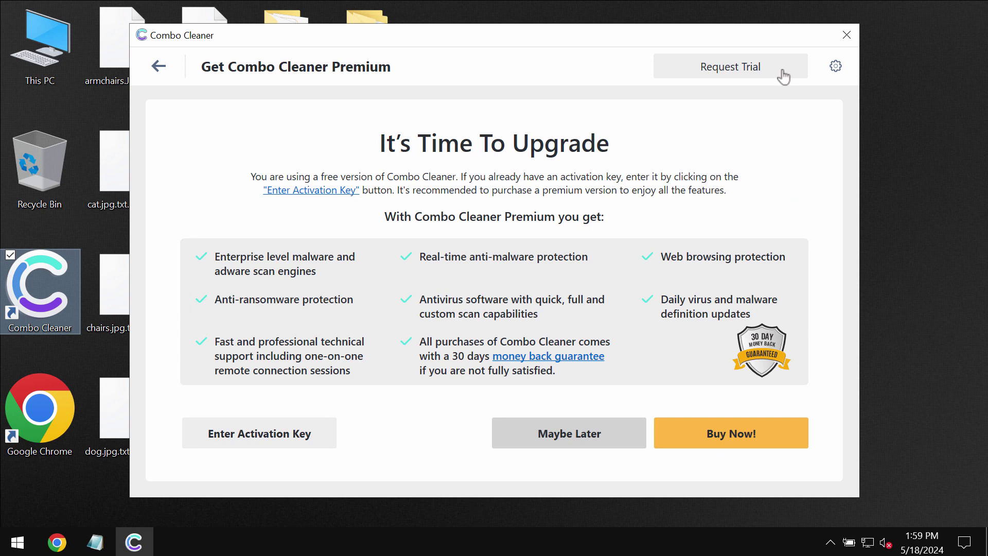
pyautogui.click(159, 66)
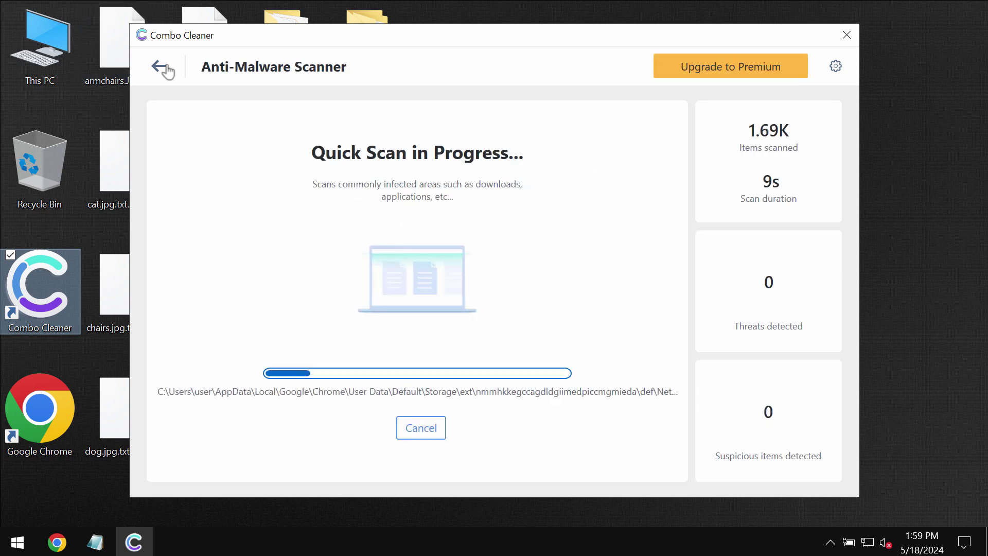